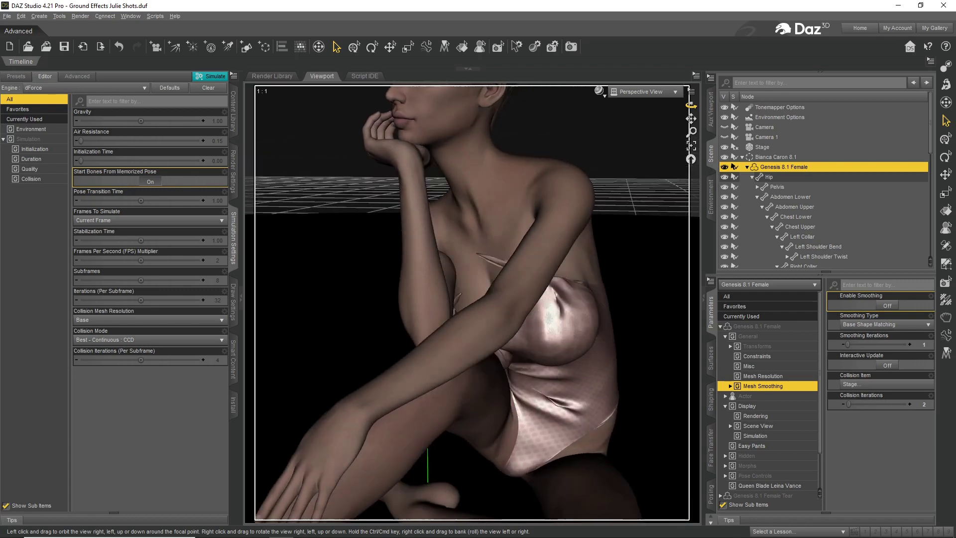
# Turn Start Bones From Memorized Pose off and back on in the dForce simulation settings
pyautogui.moveTo(691, 105); pyautogui.dragTo(695, 221)
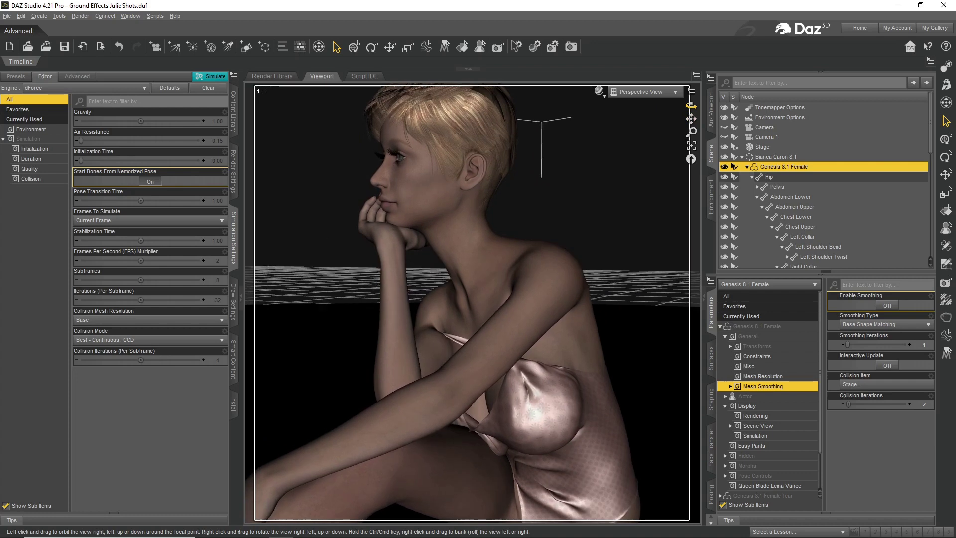
pyautogui.moveTo(691, 105); pyautogui.dragTo(660, 84)
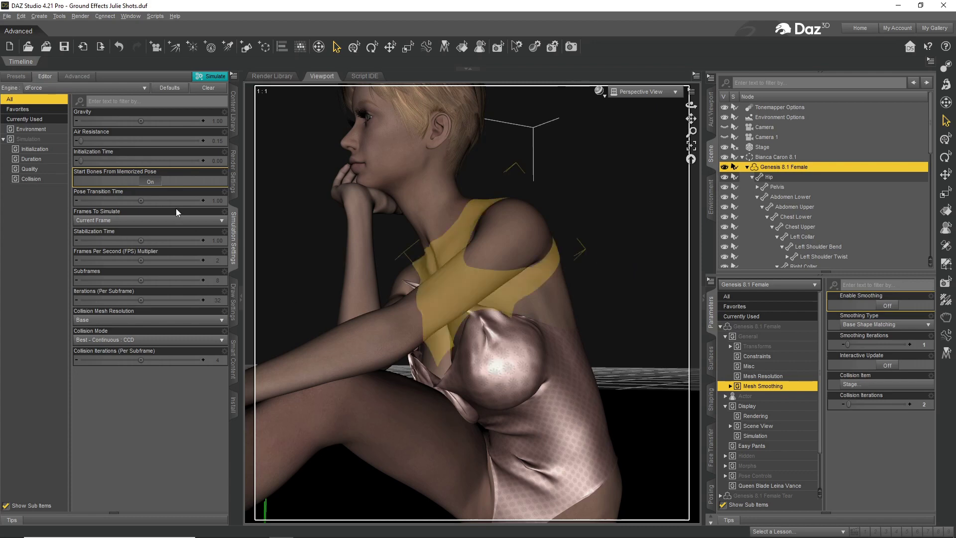
pyautogui.click(151, 183)
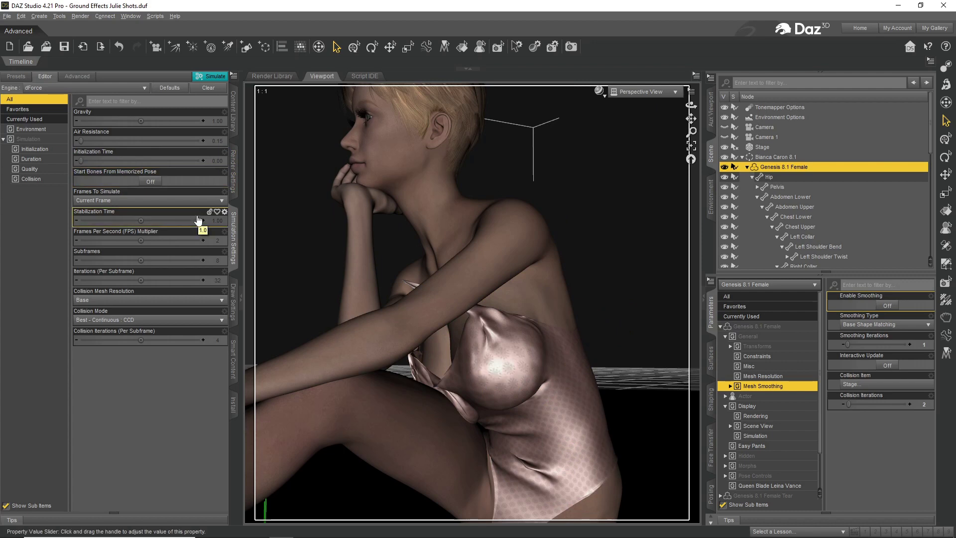
pyautogui.click(147, 182)
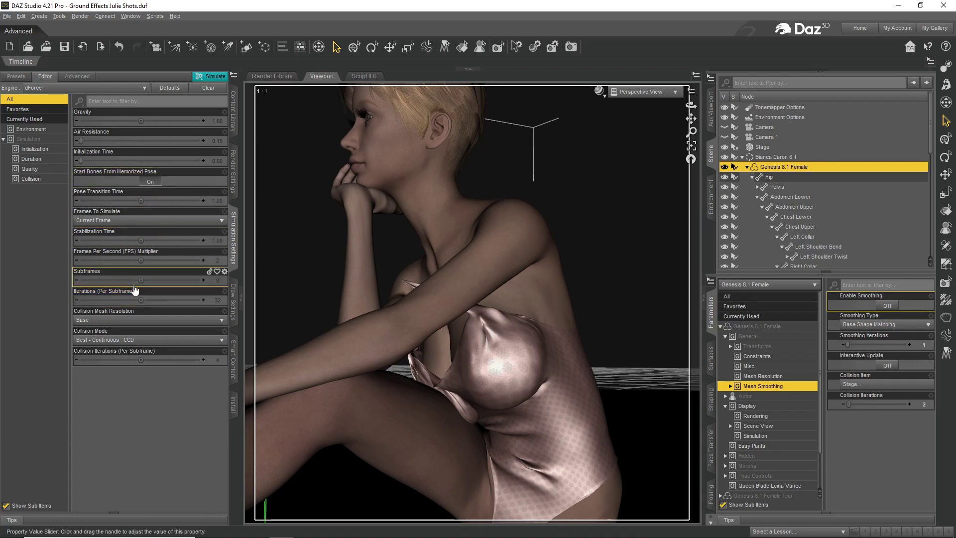
# Check the Visible in Simulation setting of the figure's Left Shoulder Bend and Left Shoulder Twist bones
pyautogui.click(464, 281)
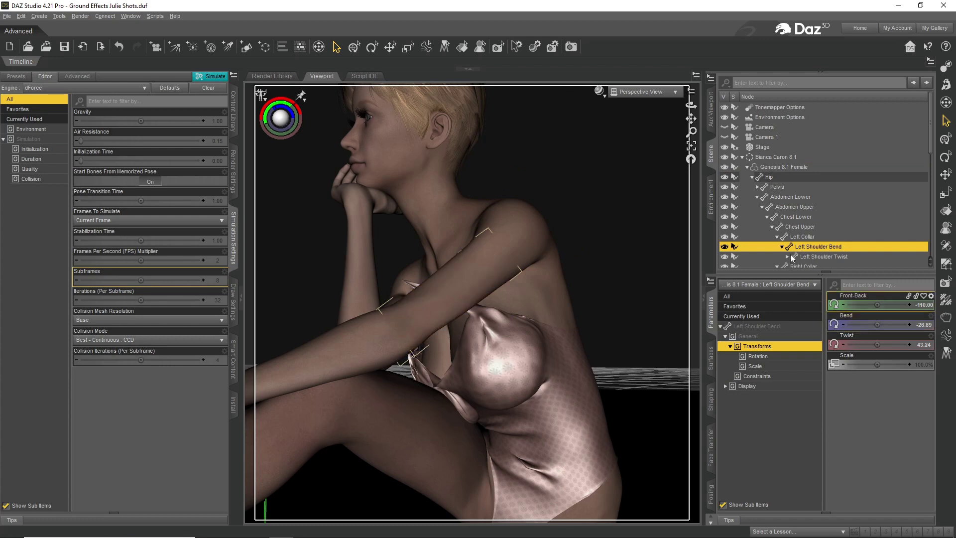
pyautogui.click(783, 392)
pyautogui.click(785, 417)
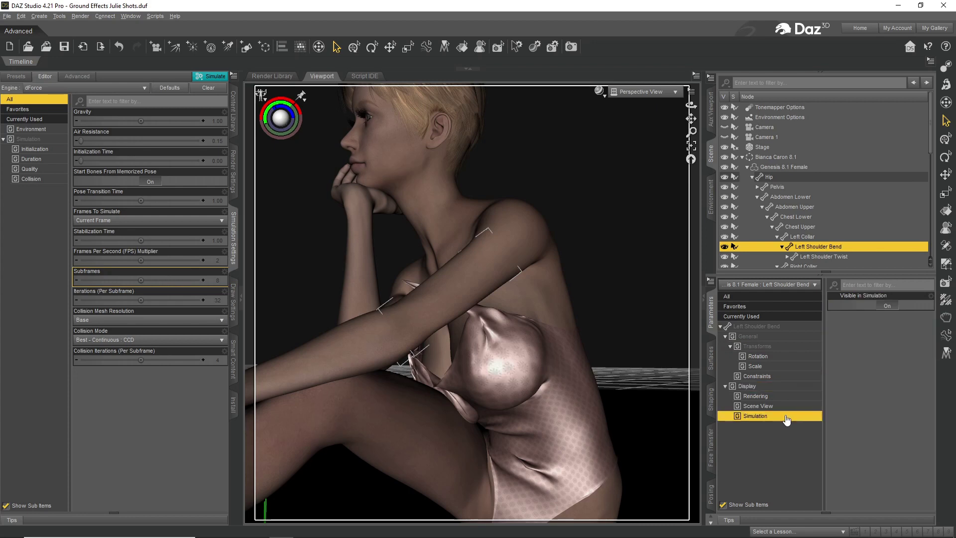
pyautogui.click(835, 257)
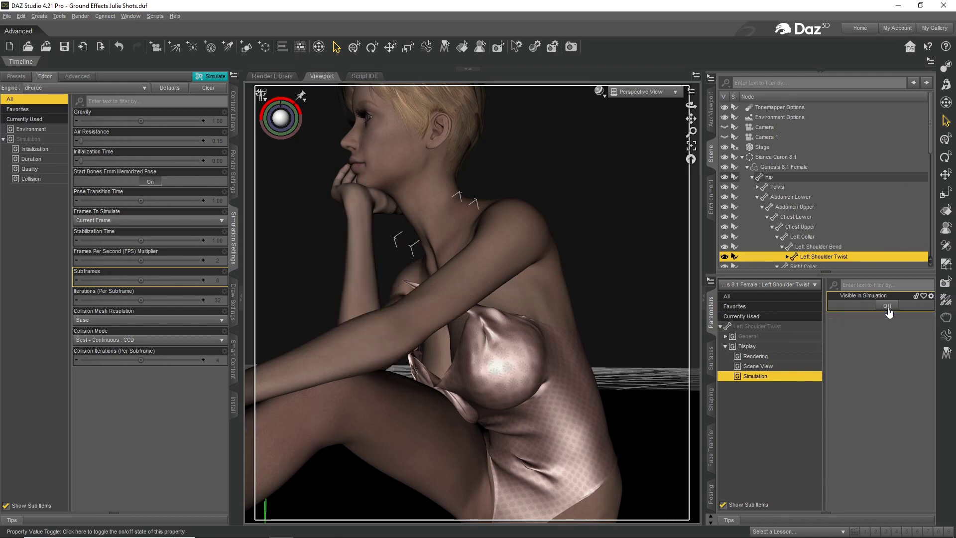
pyautogui.click(829, 249)
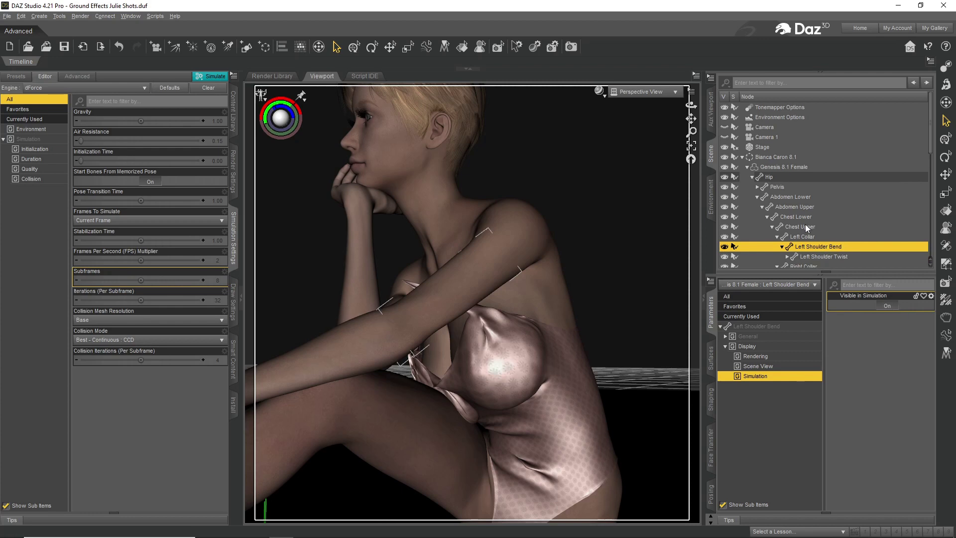
# Hide the bend and twist bones of both the left and right shoulders in the scene
pyautogui.scroll(-3, 814, 229)
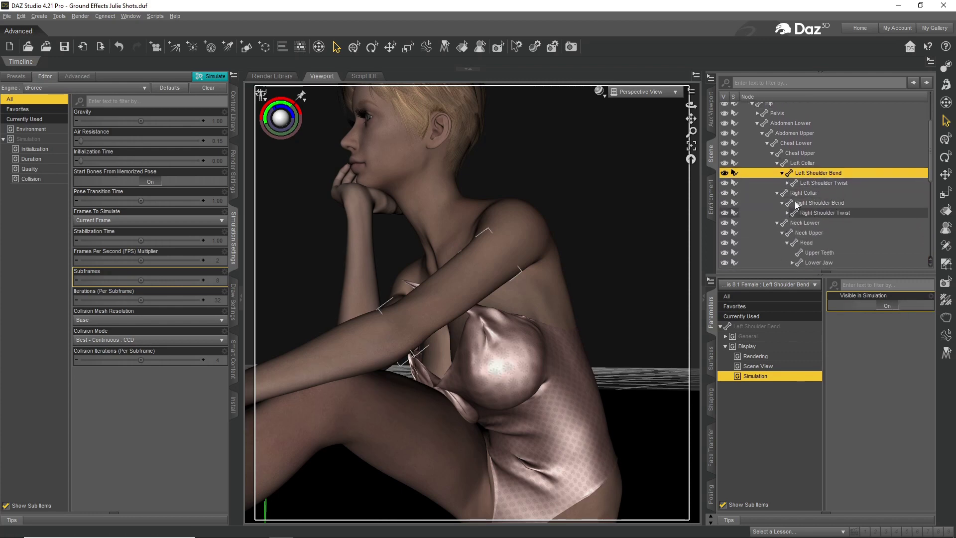
pyautogui.click(727, 181)
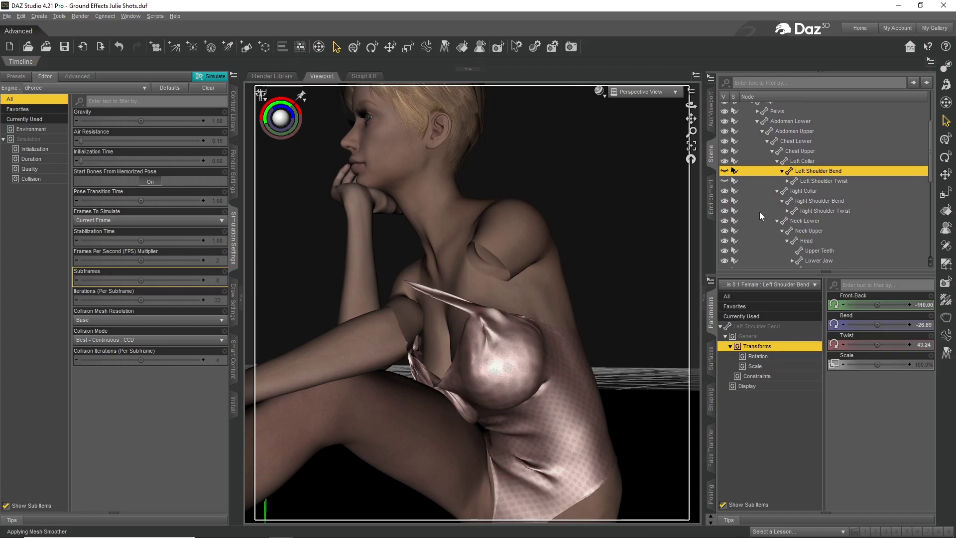
pyautogui.click(725, 210)
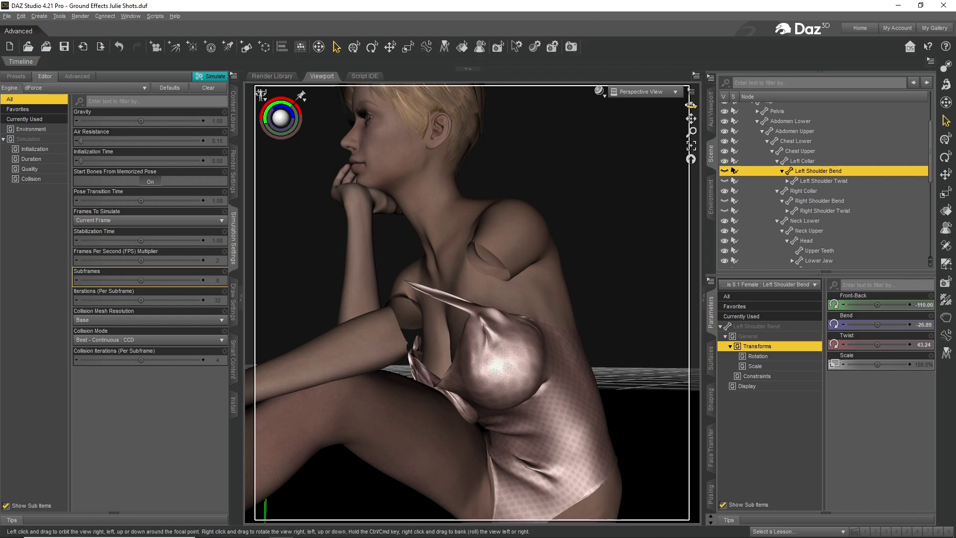
# Frame the whole seated figure and run the dForce simulation on its garment with the upper arms hidden
pyautogui.moveTo(691, 105); pyautogui.dragTo(656, 184)
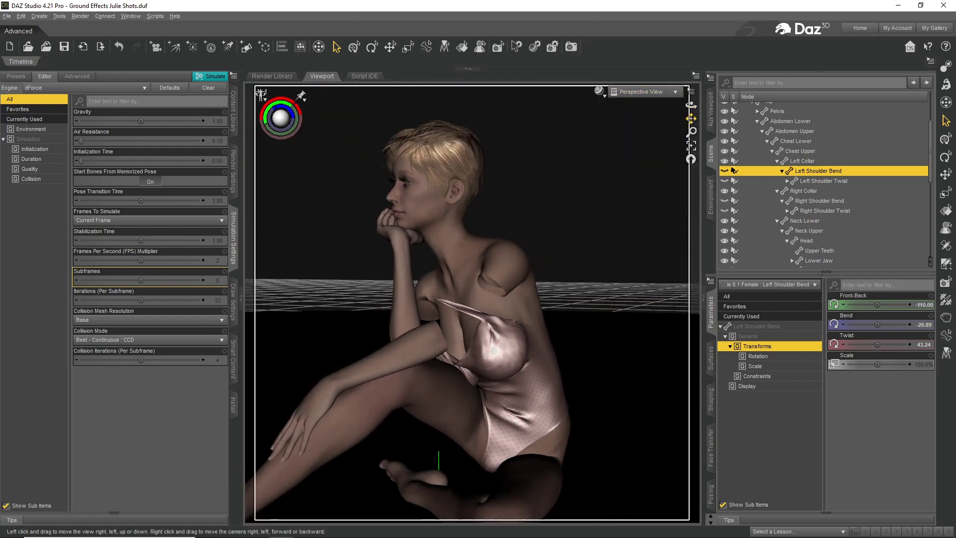
pyautogui.moveTo(691, 118); pyautogui.dragTo(694, 111)
pyautogui.moveTo(640, 176); pyautogui.dragTo(695, 115)
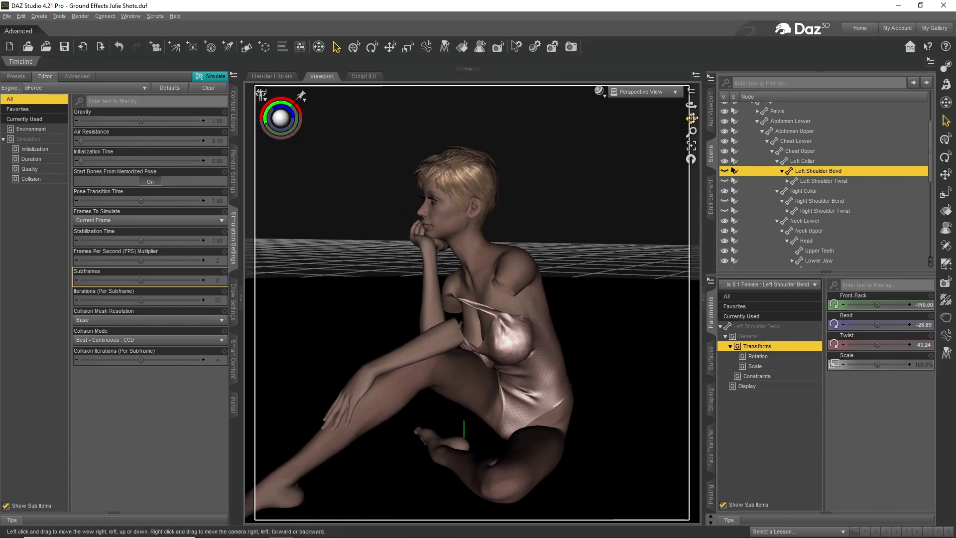
pyautogui.click(215, 76)
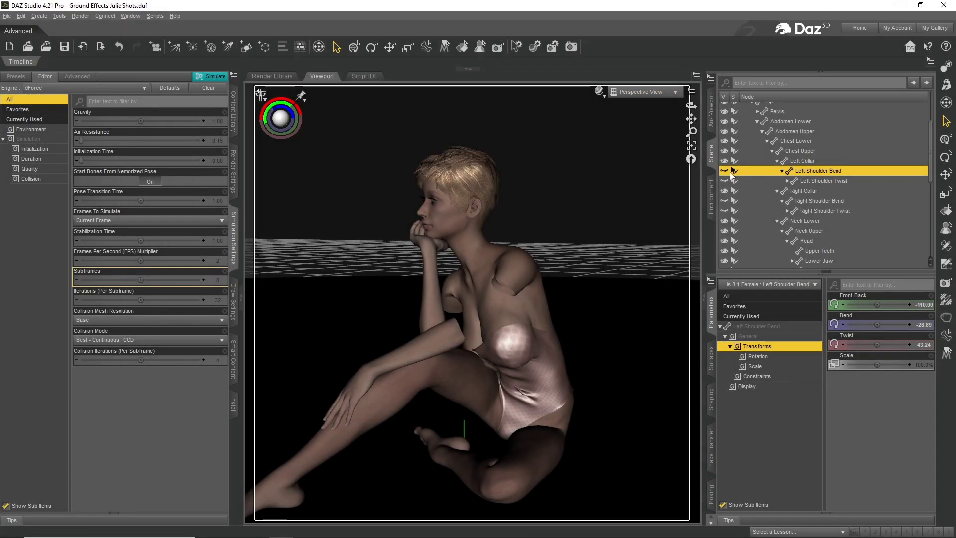
# Show the left and right shoulder bend and twist bones again and examine the draped garment from the side and back
pyautogui.click(731, 172)
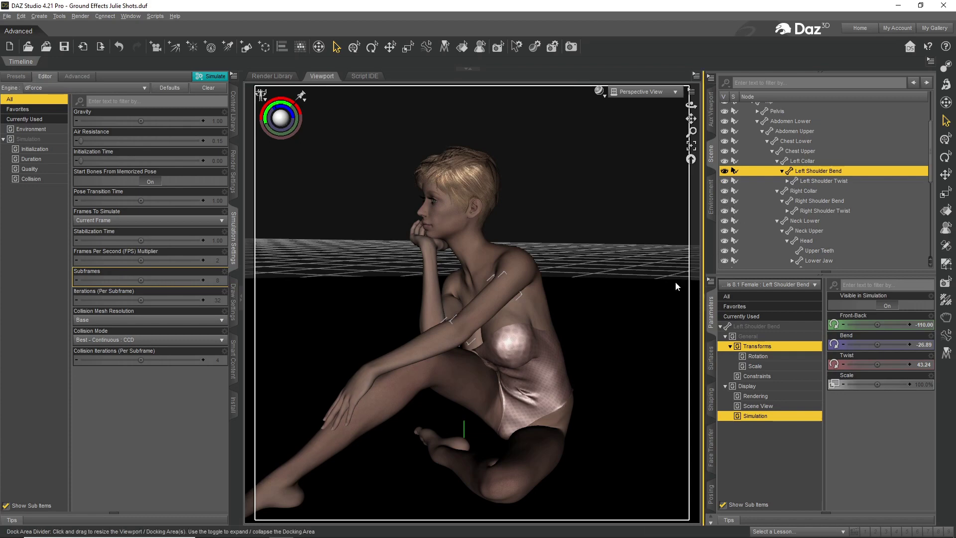
pyautogui.scroll(5, 657, 285)
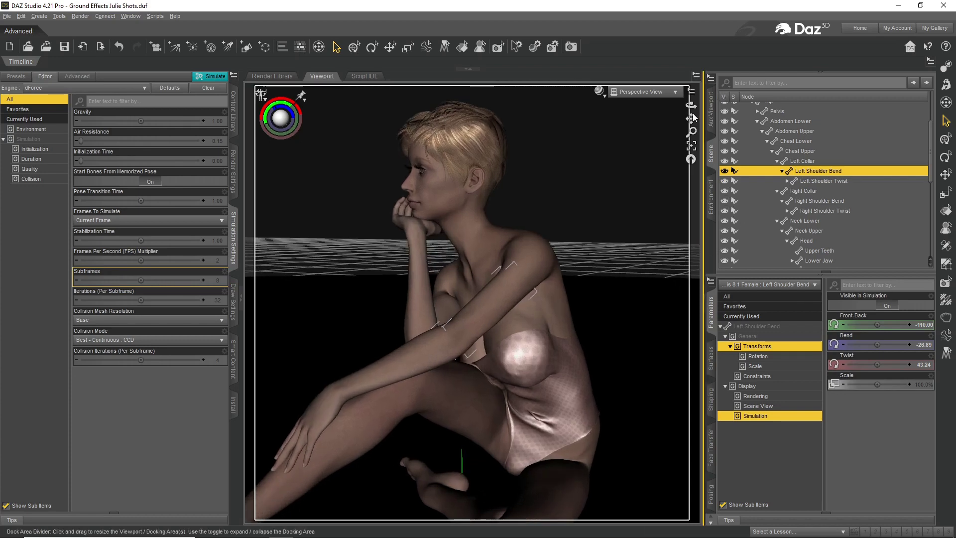
pyautogui.moveTo(691, 105); pyautogui.dragTo(653, 94)
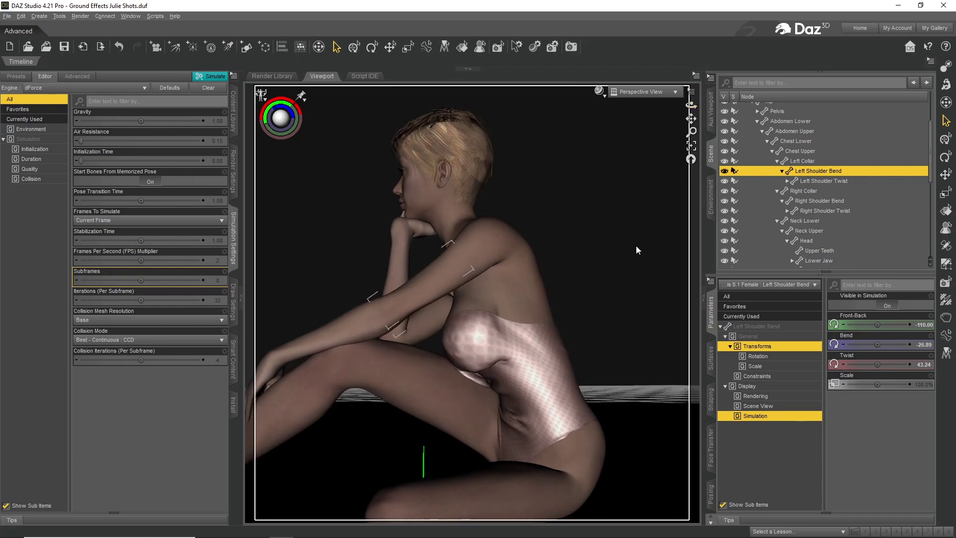
pyautogui.scroll(3, 636, 248)
pyautogui.moveTo(691, 105); pyautogui.dragTo(676, 127)
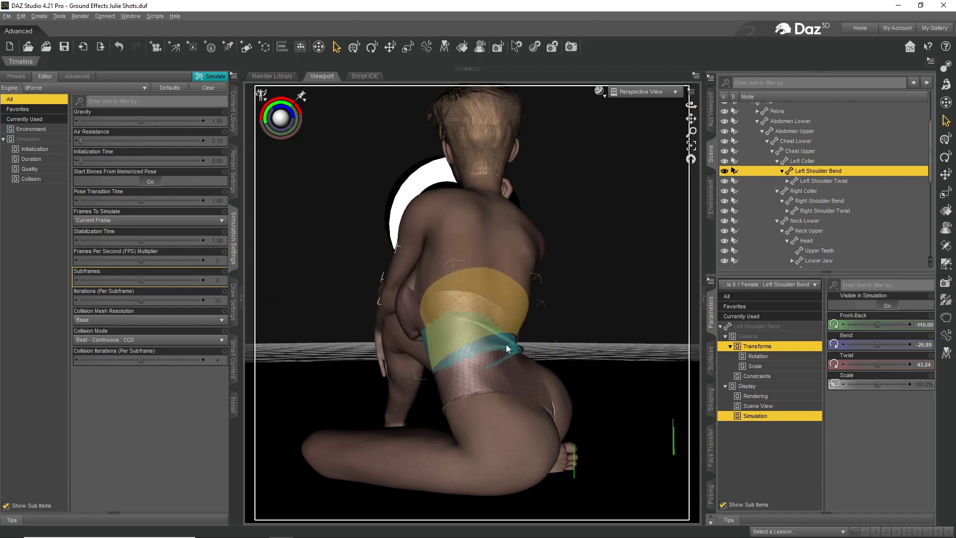
pyautogui.moveTo(691, 106)
pyautogui.mouseDown()
pyautogui.moveTo(692, 130)
pyautogui.moveTo(654, 117)
pyautogui.moveTo(709, 110)
pyautogui.mouseUp()
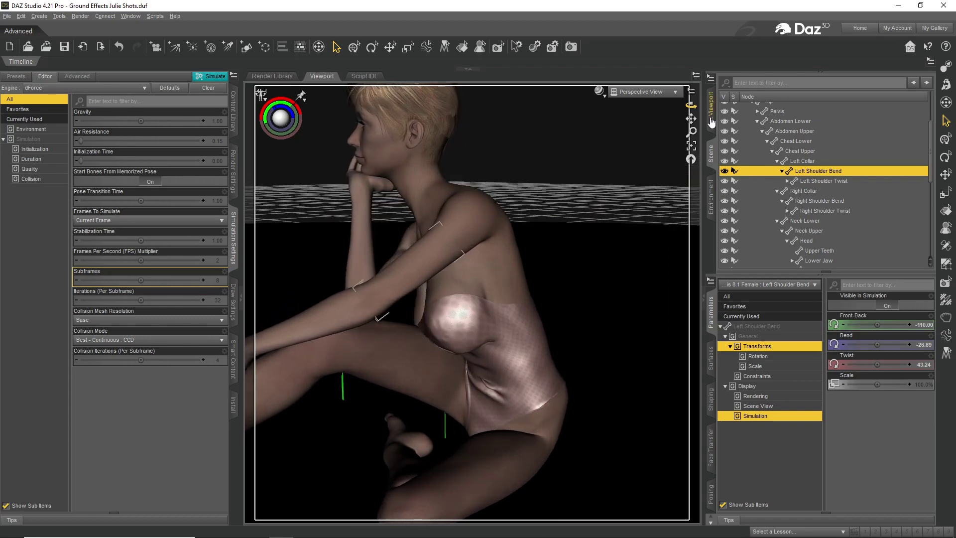
# Set the viewport draw style to Smooth Shaded and inspect the garment's drape from the back and side
pyautogui.click(600, 92)
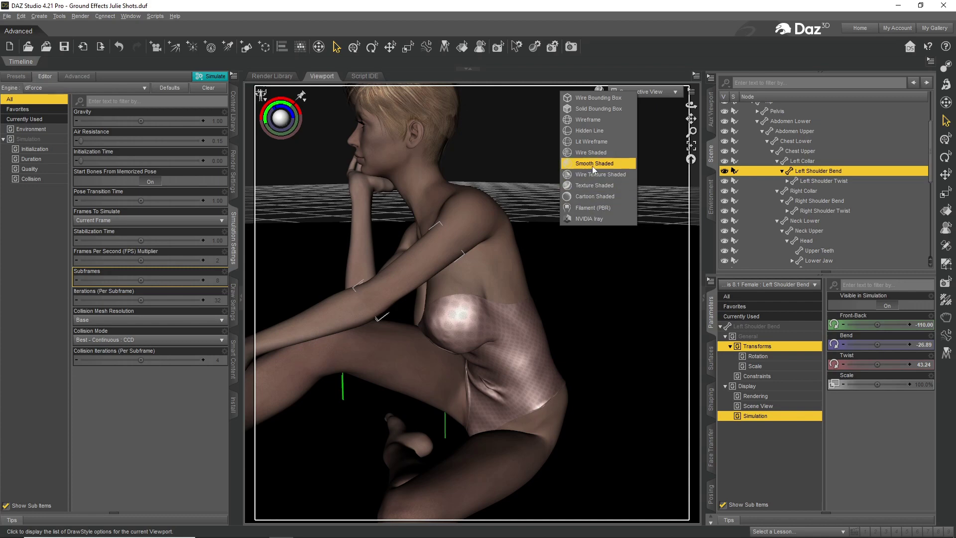
pyautogui.click(732, 129)
pyautogui.moveTo(691, 105)
pyautogui.mouseDown()
pyautogui.moveTo(704, 108)
pyautogui.moveTo(655, 102)
pyautogui.mouseUp()
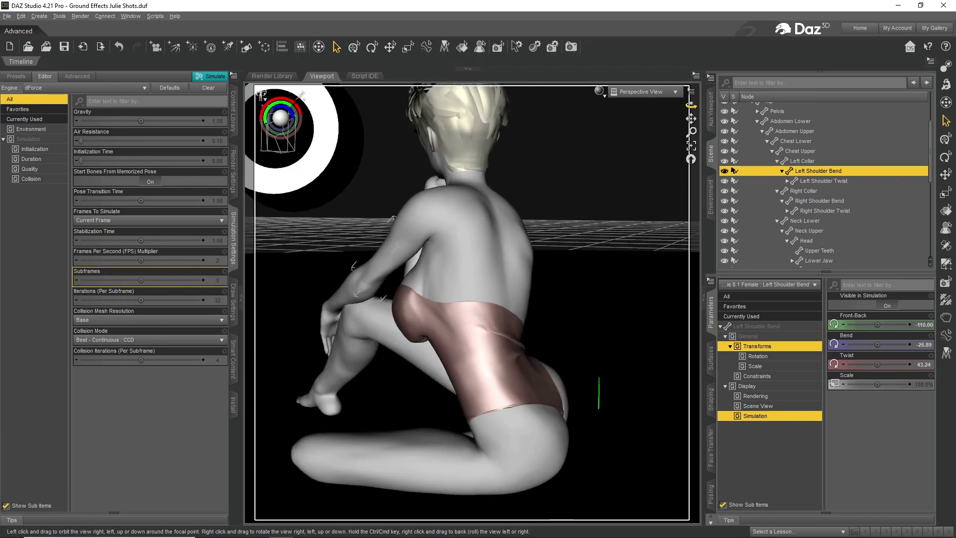
pyautogui.moveTo(690, 105); pyautogui.dragTo(706, 139)
pyautogui.moveTo(691, 105); pyautogui.dragTo(711, 101)
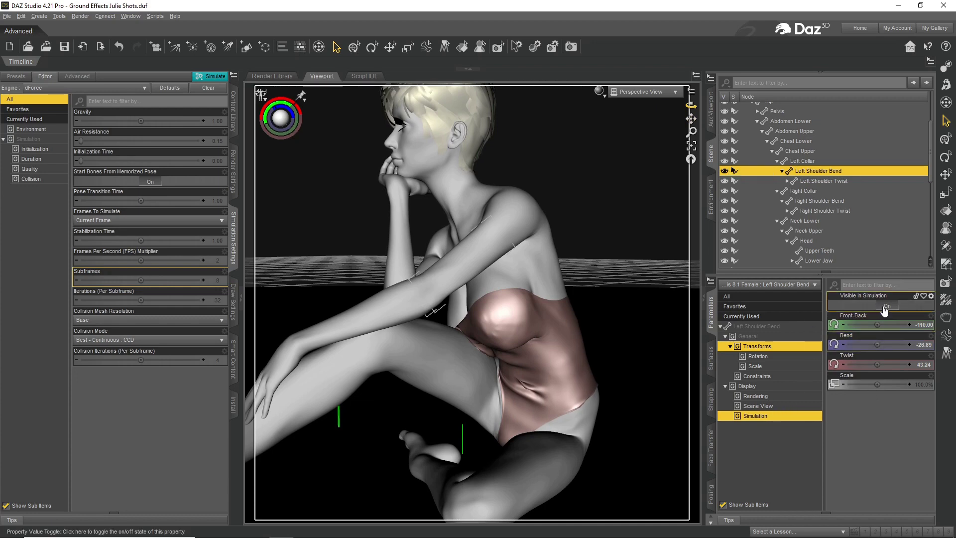
# Turn Visible in Simulation off and back on for the Left Shoulder Bend bone and view the figure from the front
pyautogui.click(799, 420)
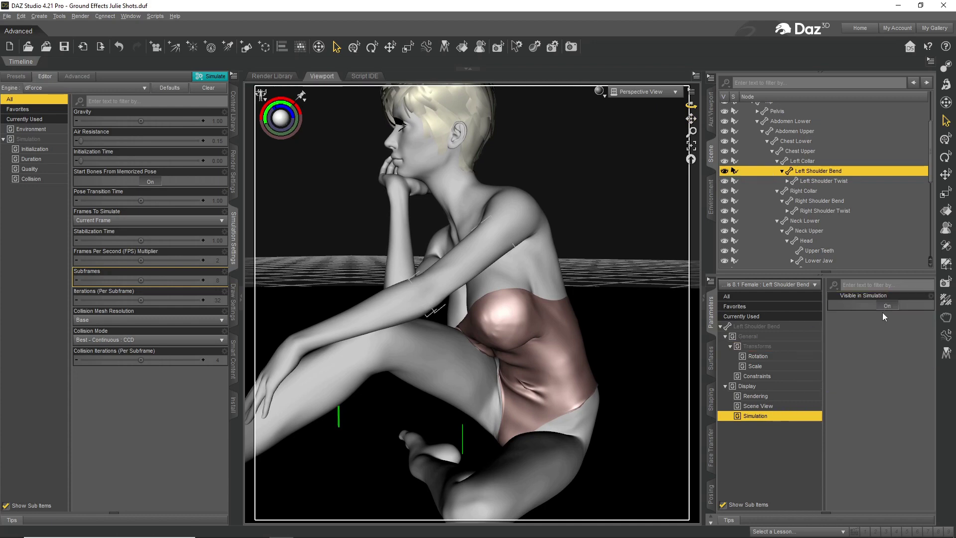
pyautogui.click(885, 306)
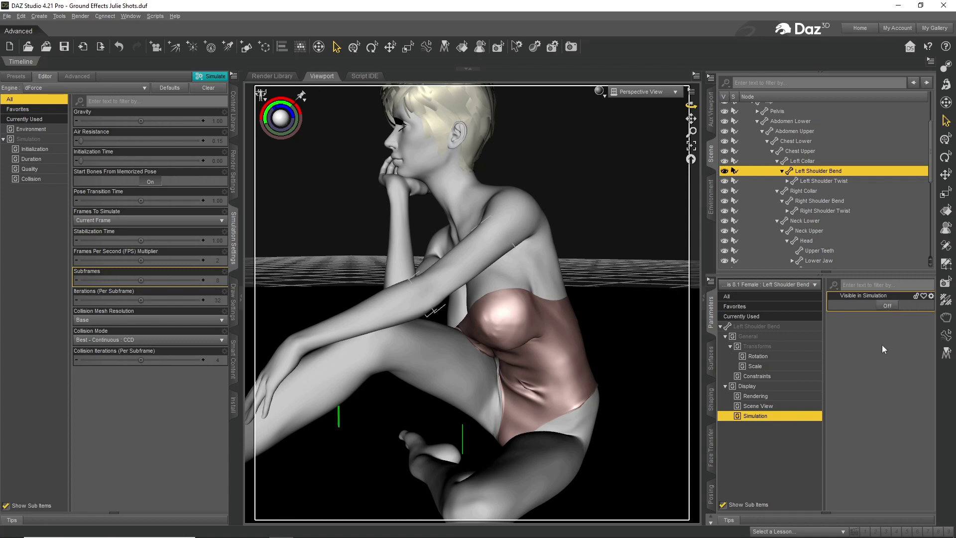
pyautogui.click(886, 306)
pyautogui.moveTo(691, 106); pyautogui.dragTo(684, 106)
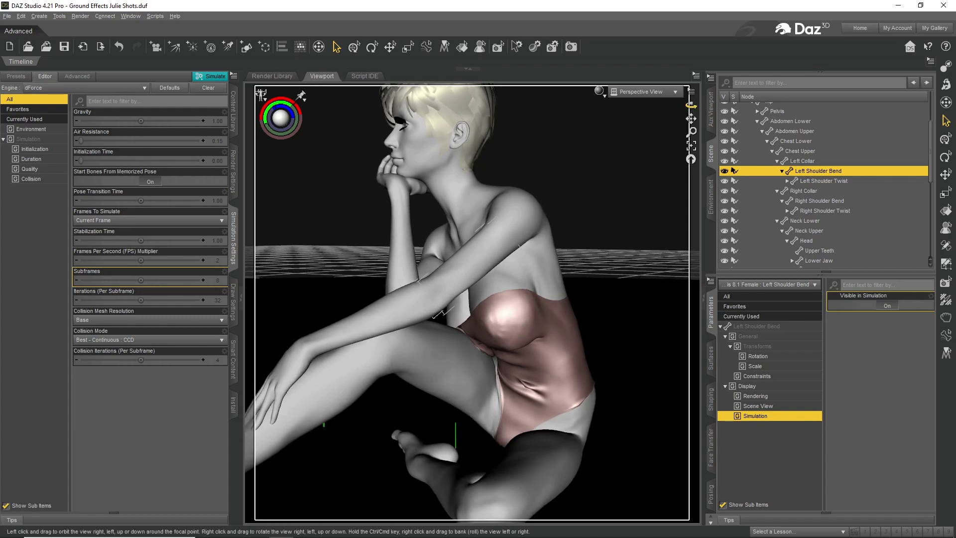
pyautogui.moveTo(691, 105); pyautogui.dragTo(710, 111)
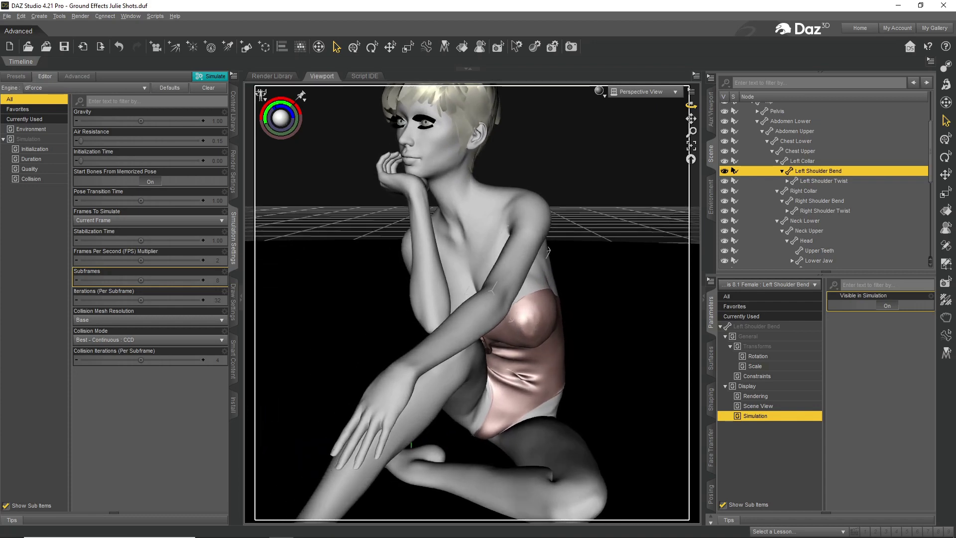